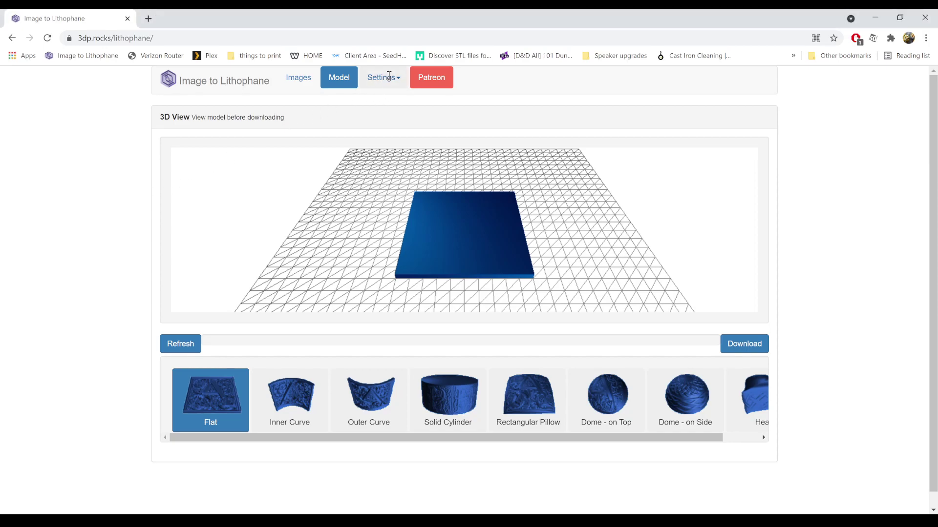
# - In the image settings, switch the lithophane from negative to Positive Image
pyautogui.click(385, 79)
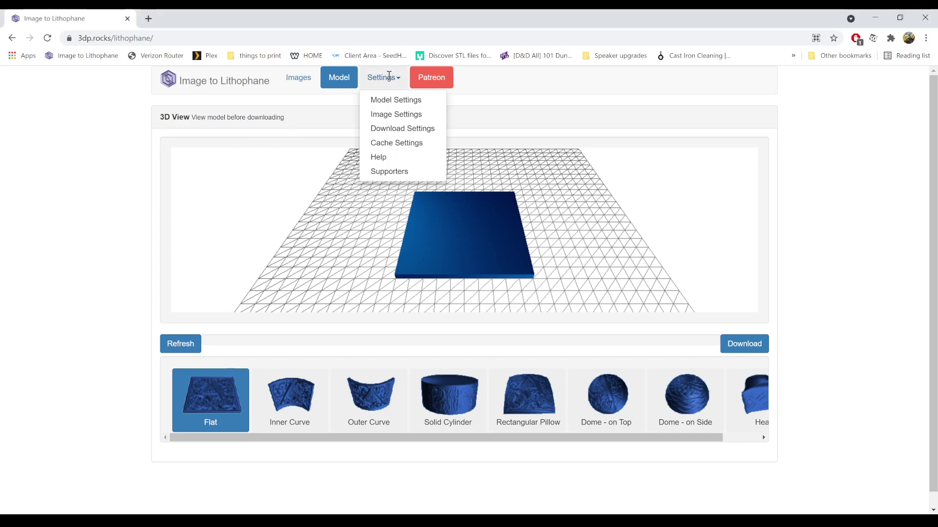
pyautogui.click(390, 113)
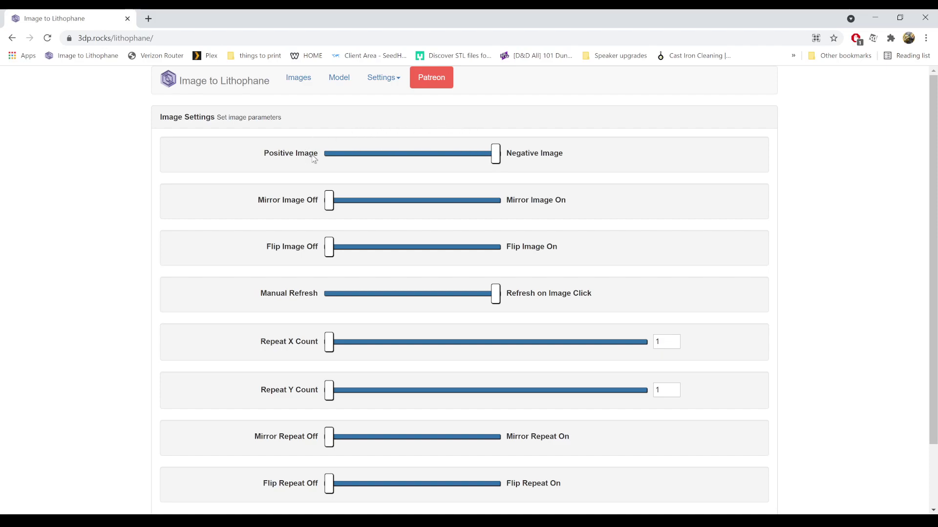
pyautogui.click(328, 156)
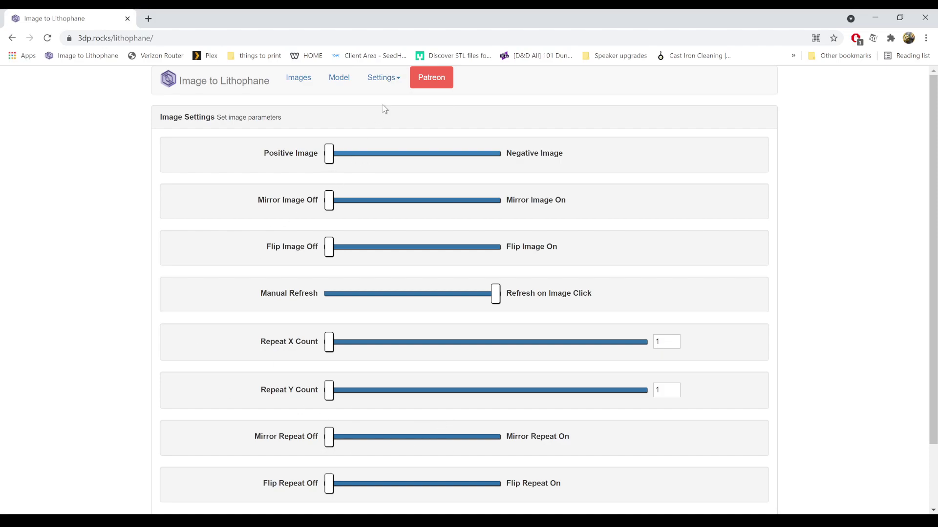
# - In the model settings, set the lithophane's border to 2 mm
pyautogui.click(386, 80)
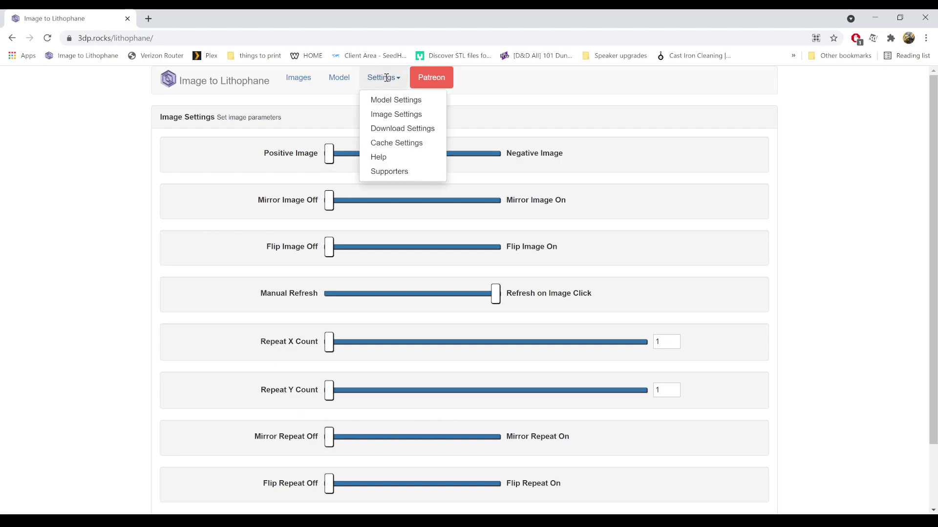
pyautogui.click(396, 101)
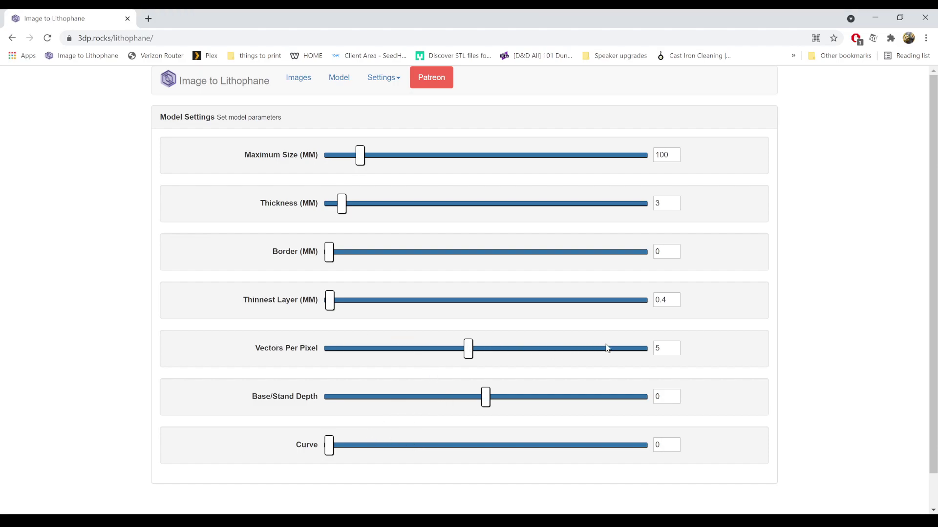
pyautogui.click(664, 348)
pyautogui.moveTo(677, 348); pyautogui.dragTo(653, 353)
pyautogui.click(688, 329)
pyautogui.click(665, 253)
pyautogui.doubleClick(657, 252)
pyautogui.write('2')
pyautogui.click(708, 253)
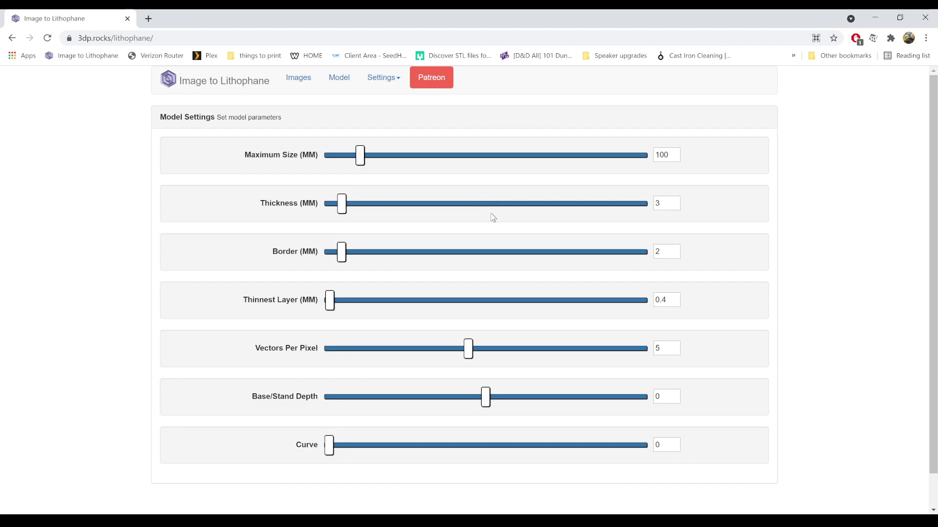
# - Set the lithophane's thickness to 2.8 mm
pyautogui.click(658, 203)
pyautogui.write('2')
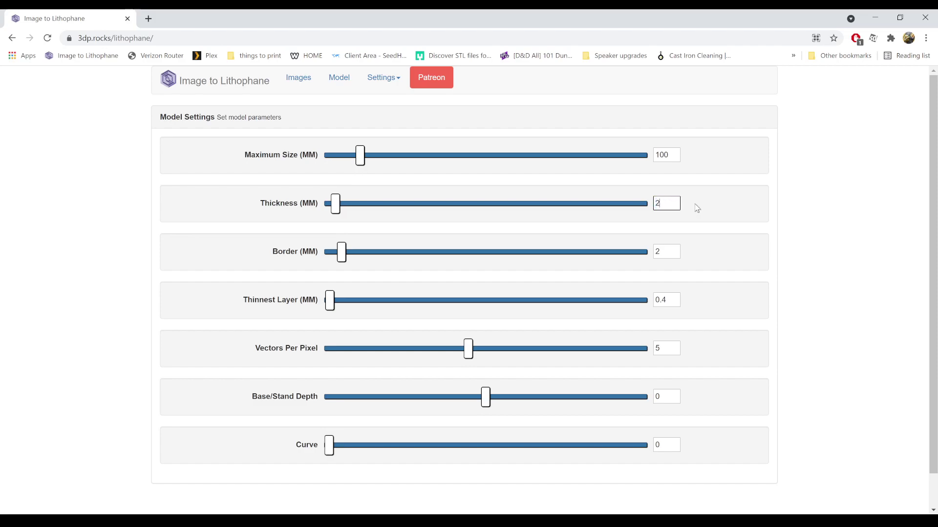
pyautogui.write('8')
pyautogui.press('Left')
pyautogui.write('.')
pyautogui.click(699, 206)
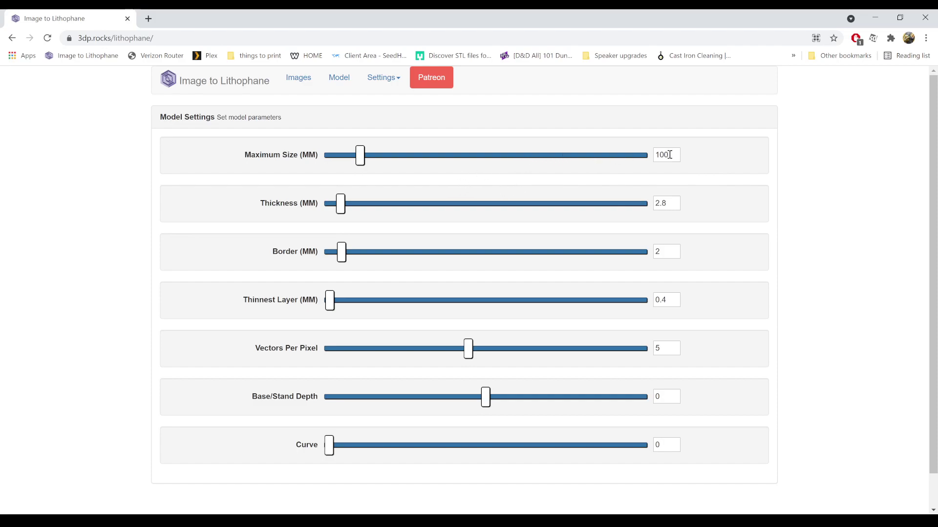
# - Set the lithophane's maximum size to 125 mm
pyautogui.moveTo(360, 158); pyautogui.dragTo(368, 158)
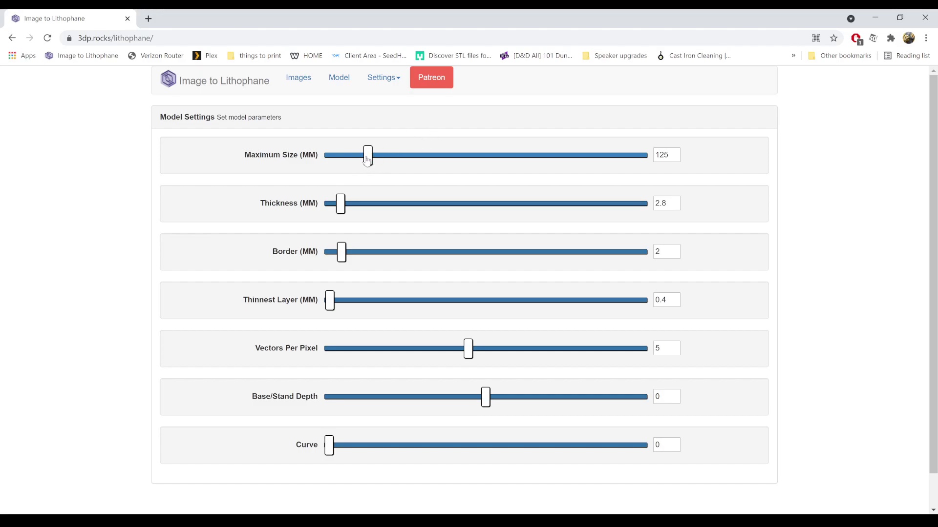
pyautogui.moveTo(369, 160); pyautogui.dragTo(376, 159)
pyautogui.doubleClick(666, 154)
pyautogui.write('125')
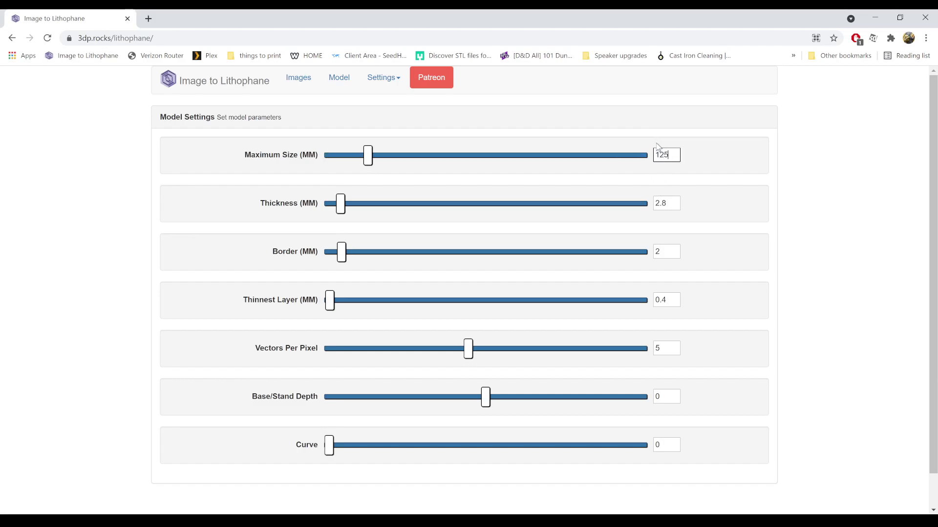
pyautogui.click(556, 125)
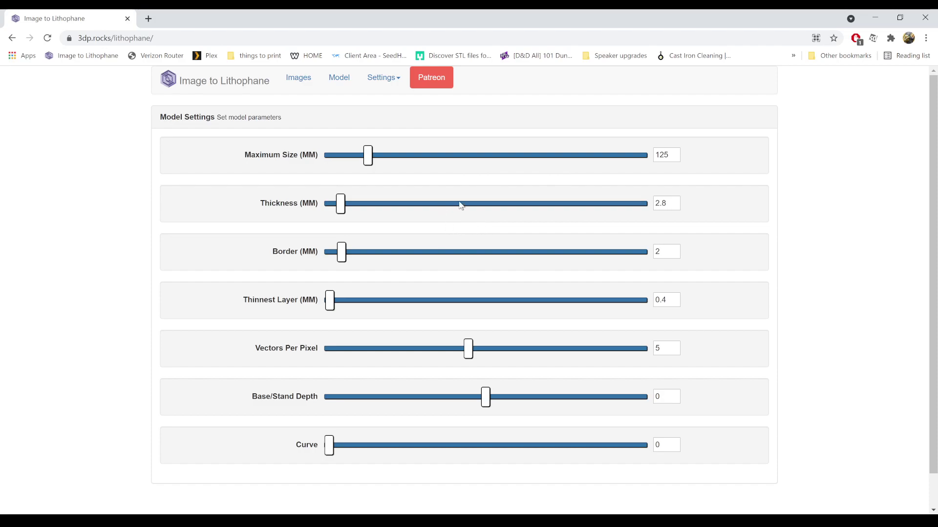
# - Load the image file Lotr-sample.png and download the generated flat lithophane as an STL
pyautogui.click(299, 79)
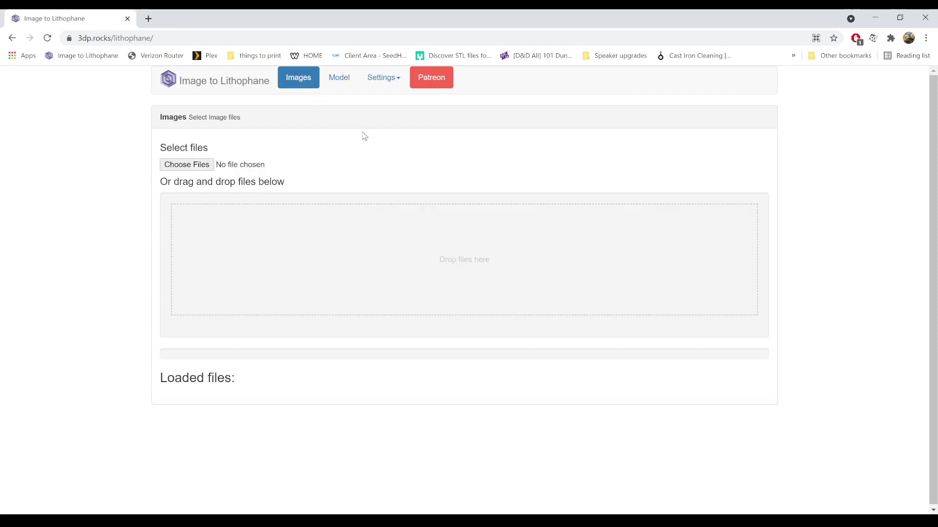
pyautogui.click(187, 167)
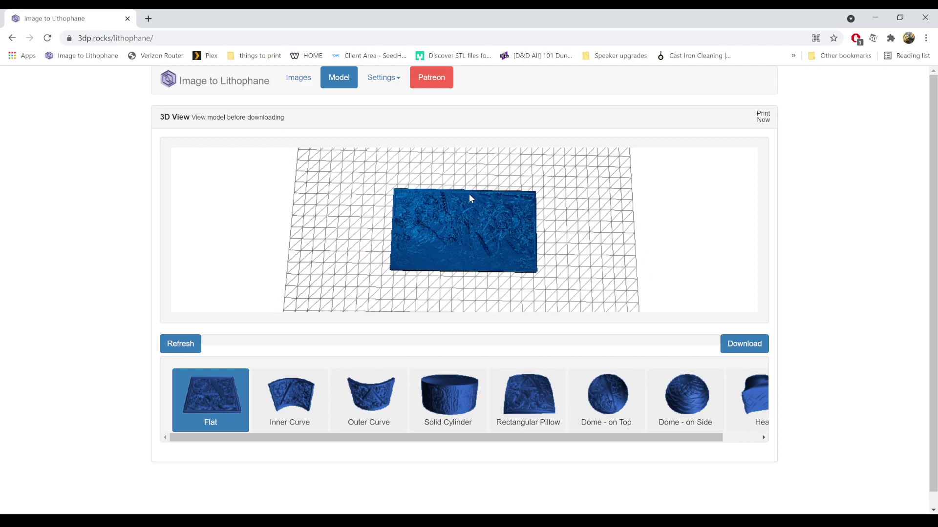
pyautogui.click(753, 348)
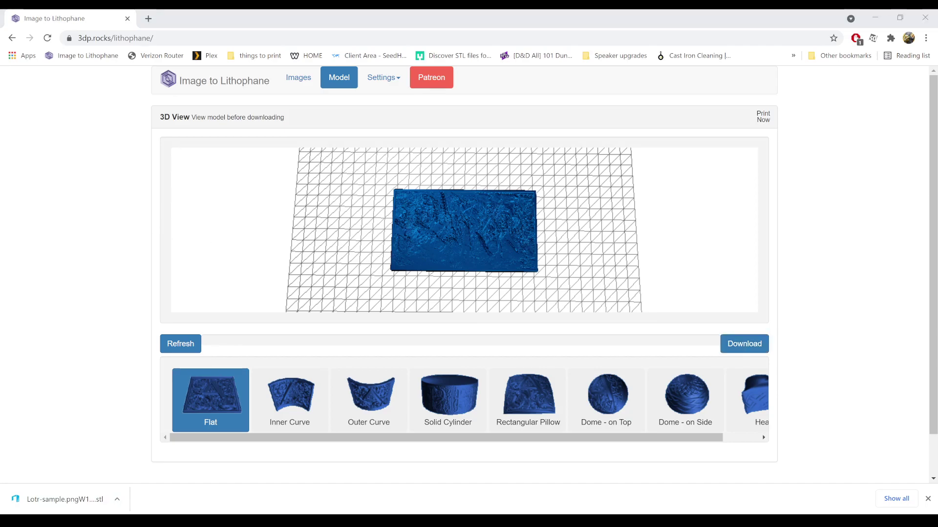
# - Reopen the model settings page and dismiss the browser's downloads bar
pyautogui.click(373, 75)
pyautogui.click(399, 100)
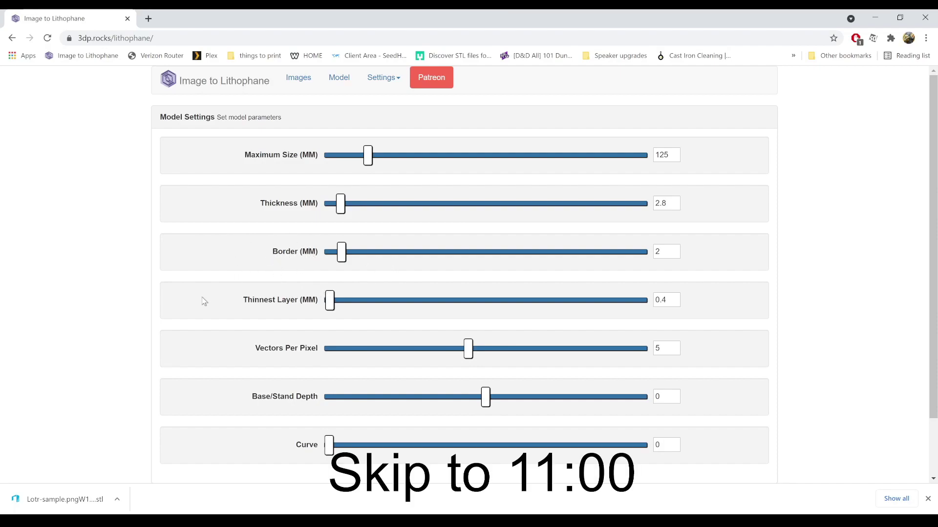
pyautogui.click(928, 499)
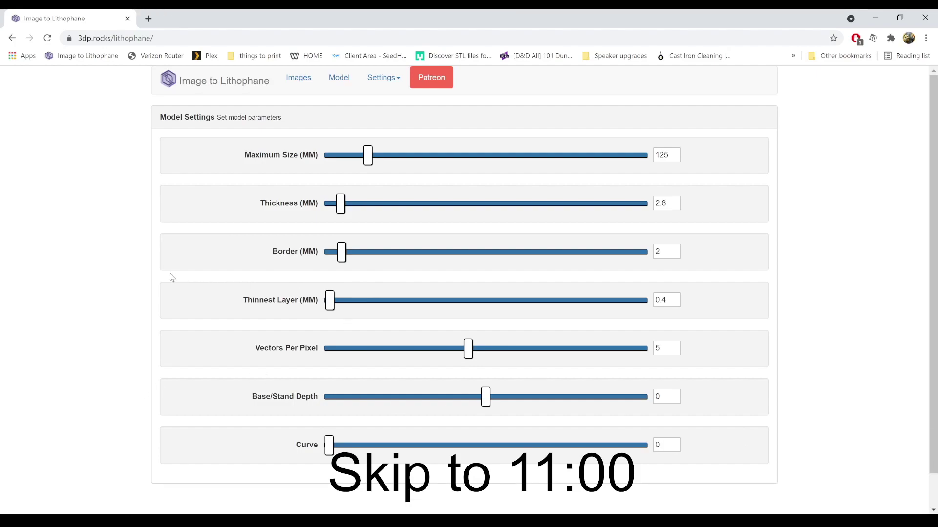
pyautogui.click(72, 274)
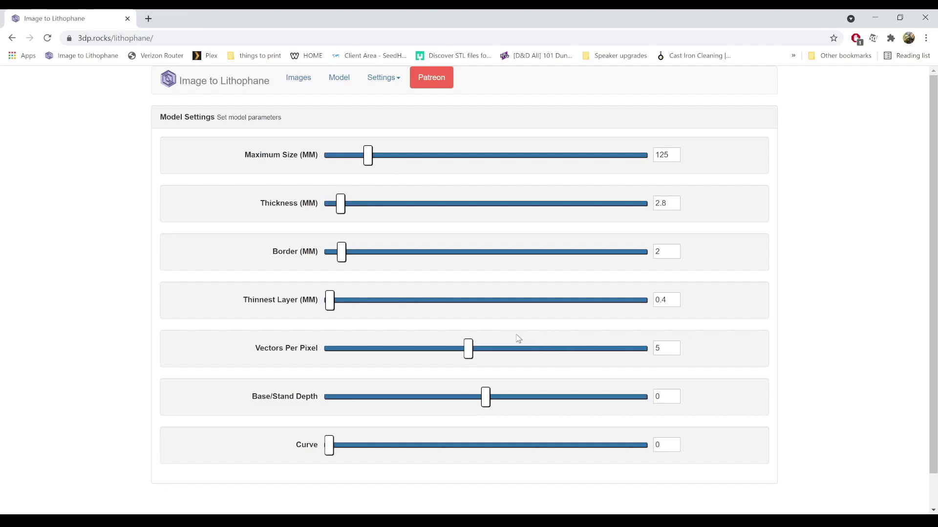
pyautogui.moveTo(468, 351)
pyautogui.mouseDown()
pyautogui.moveTo(641, 358)
pyautogui.moveTo(478, 345)
pyautogui.mouseUp()
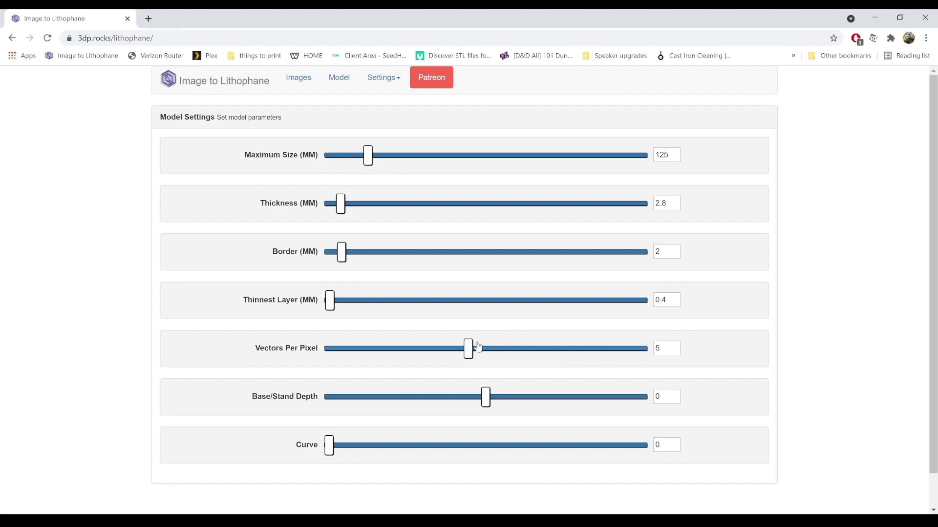